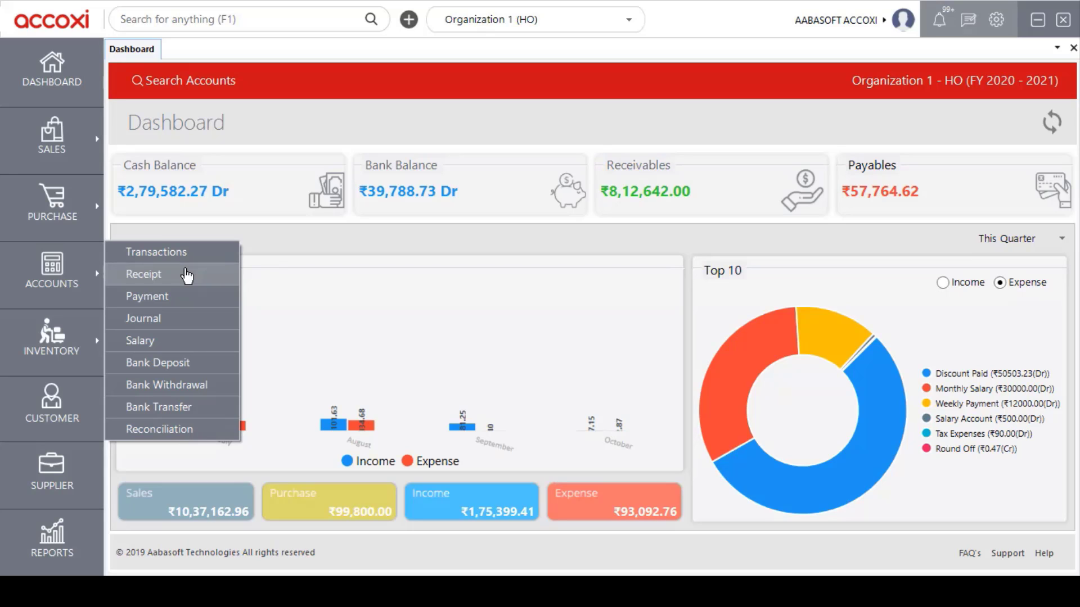
Open a new receipt from the accounts section and look through its available instrument types.
click(187, 274)
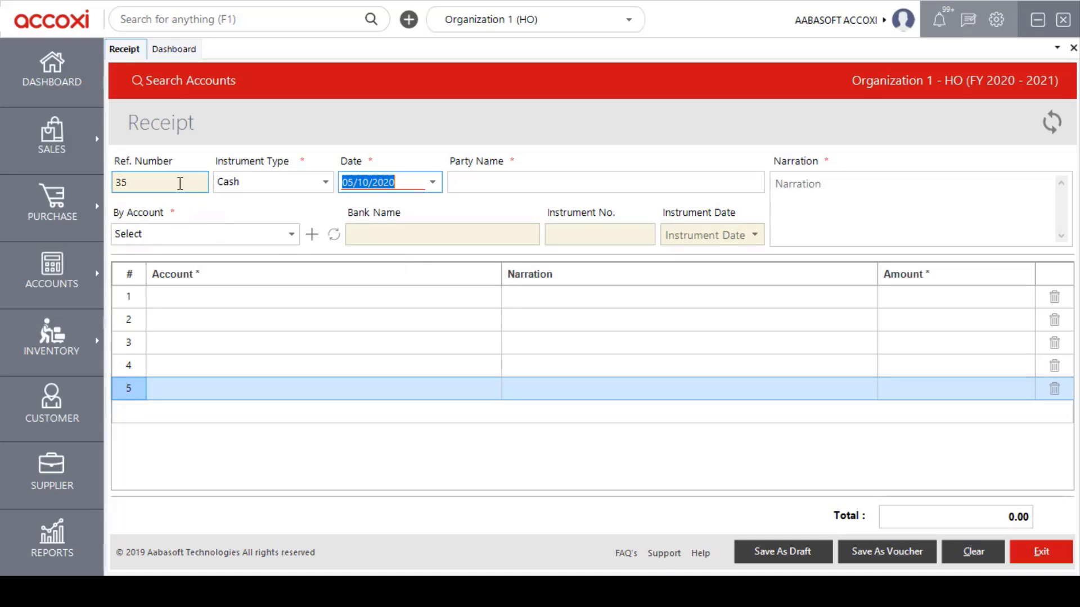
click(326, 186)
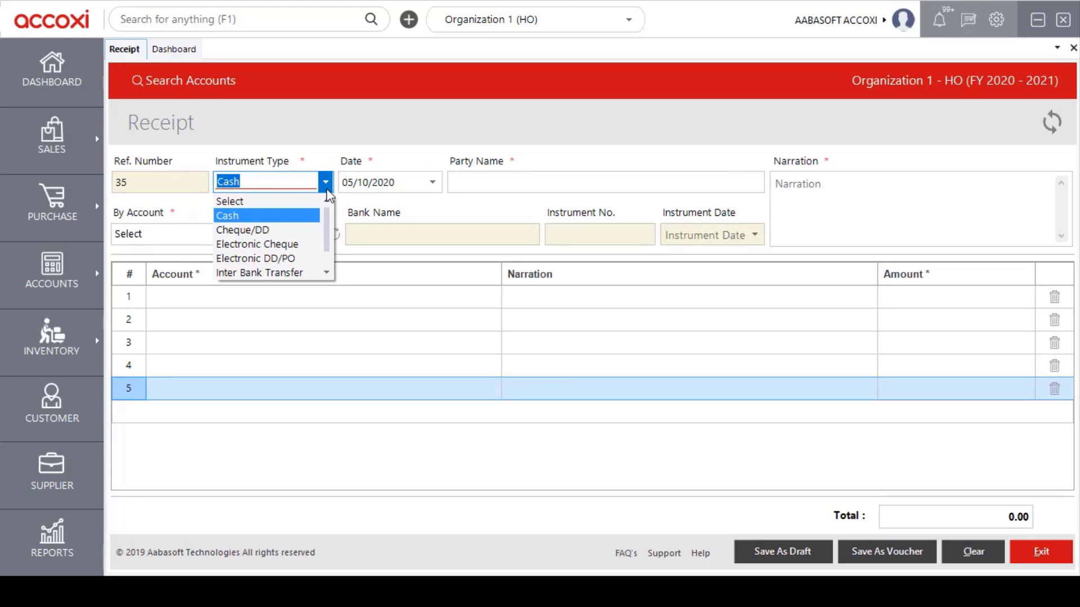
drag(326, 221, 329, 233)
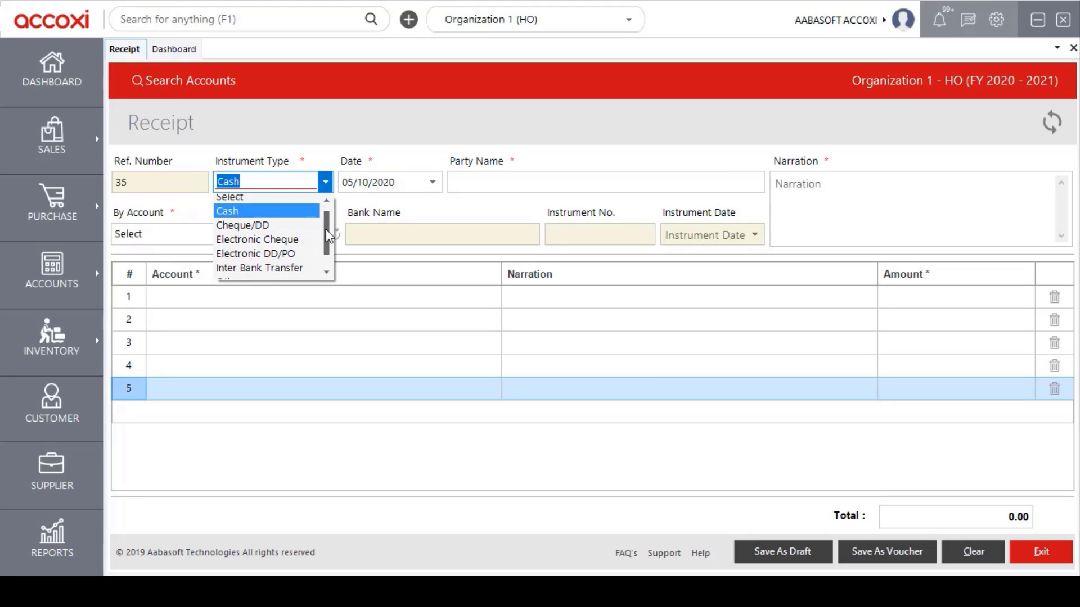
click(329, 191)
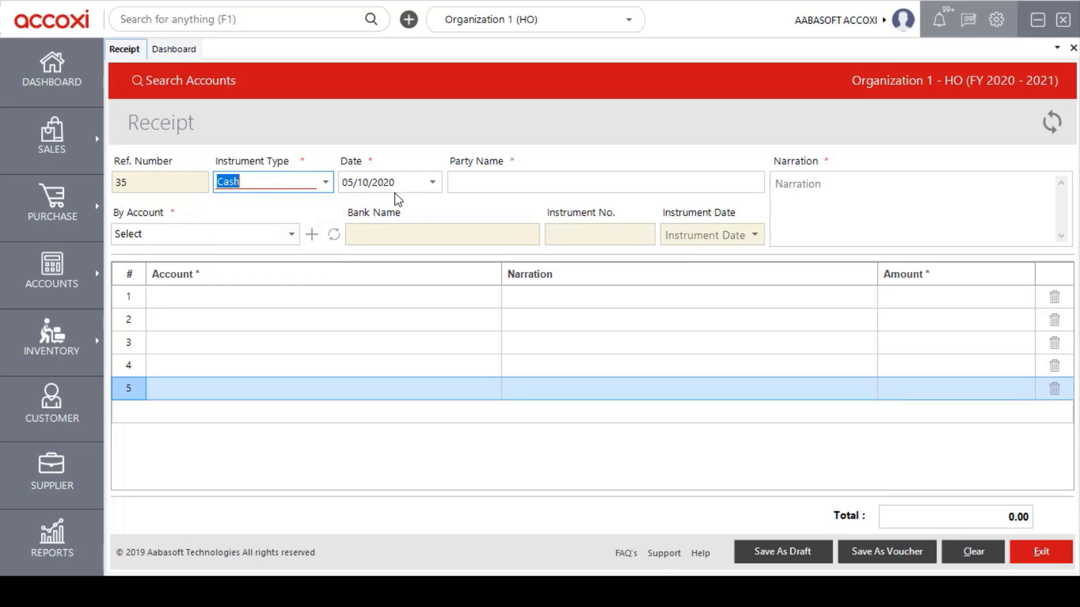
Examine the receipt's date calendar, party name field and By Account choices.
click(433, 184)
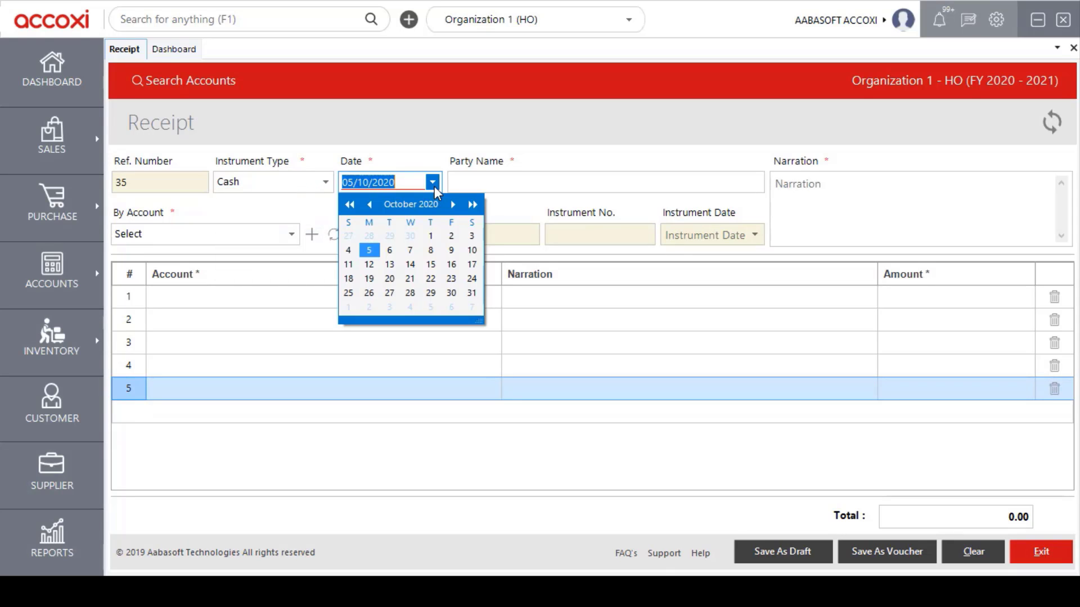
click(434, 187)
click(477, 183)
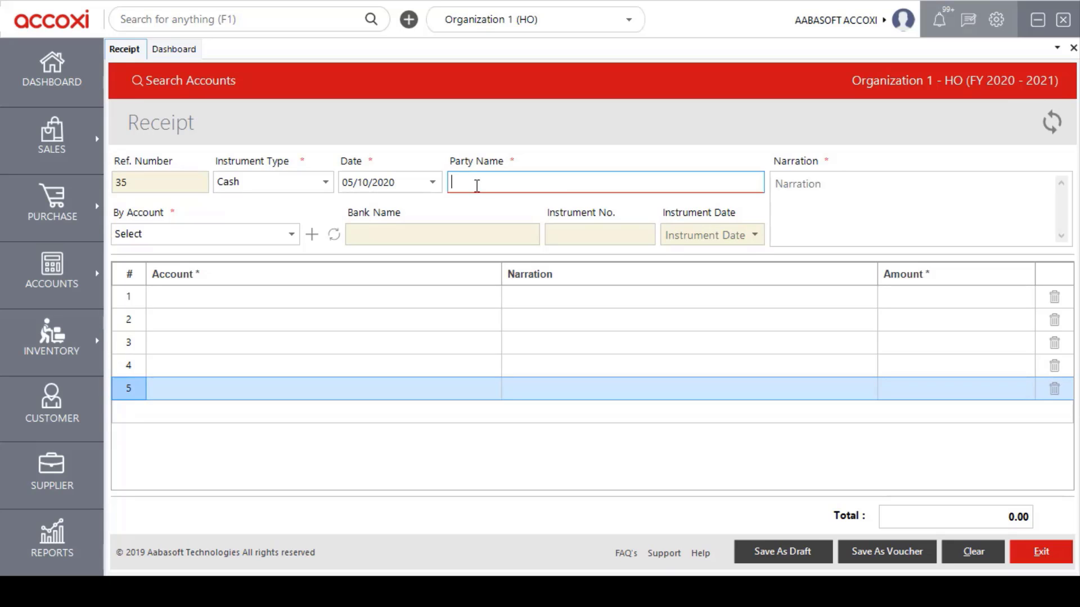
click(292, 234)
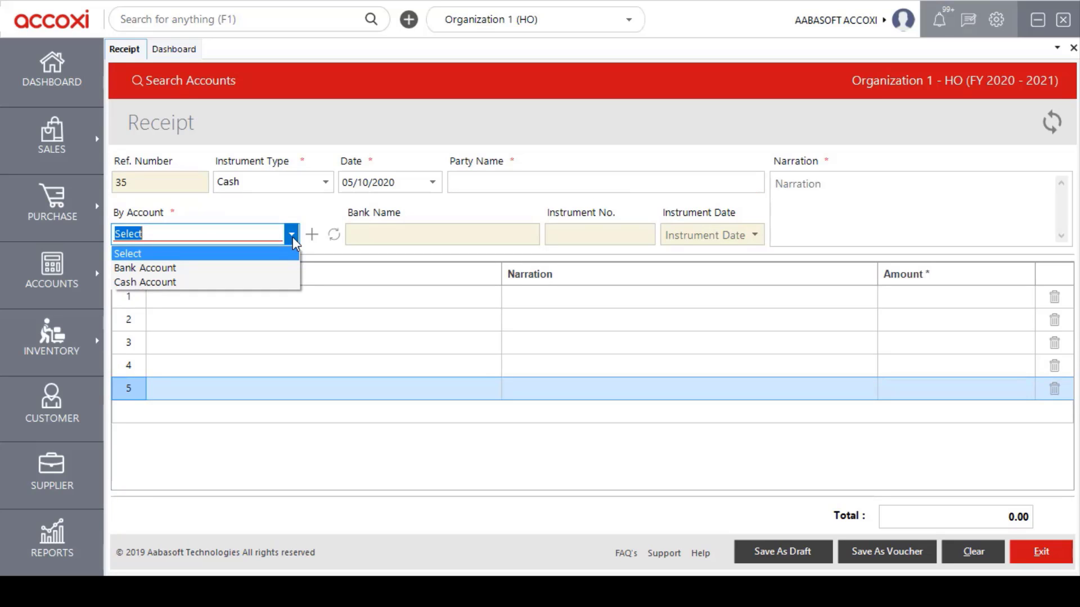
click(290, 241)
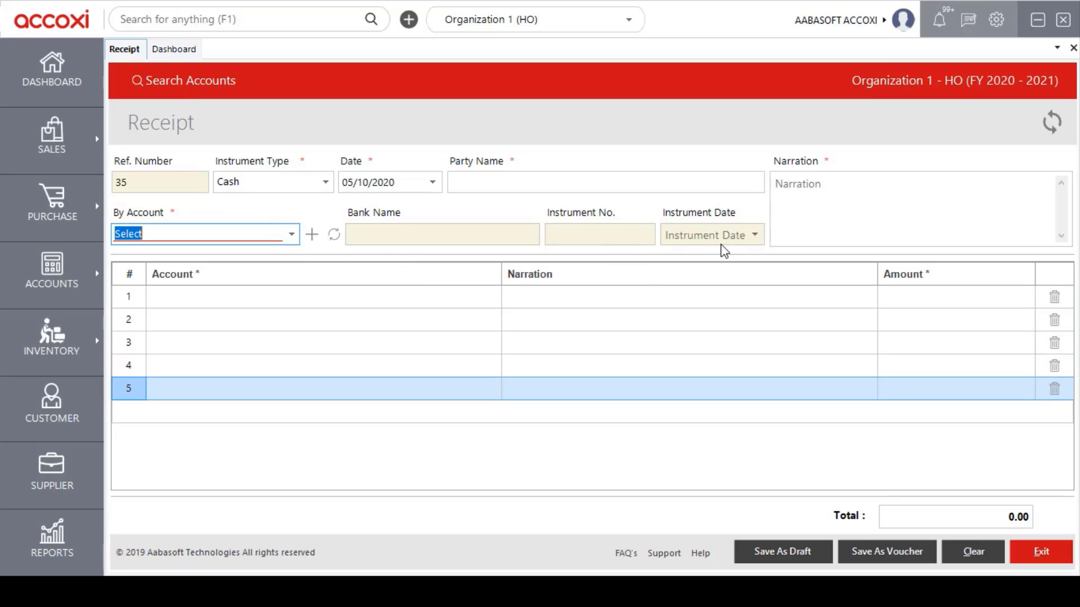
Try Cheque/DD as the receipt's instrument type to check the bank fields, and return it to Cash.
click(326, 184)
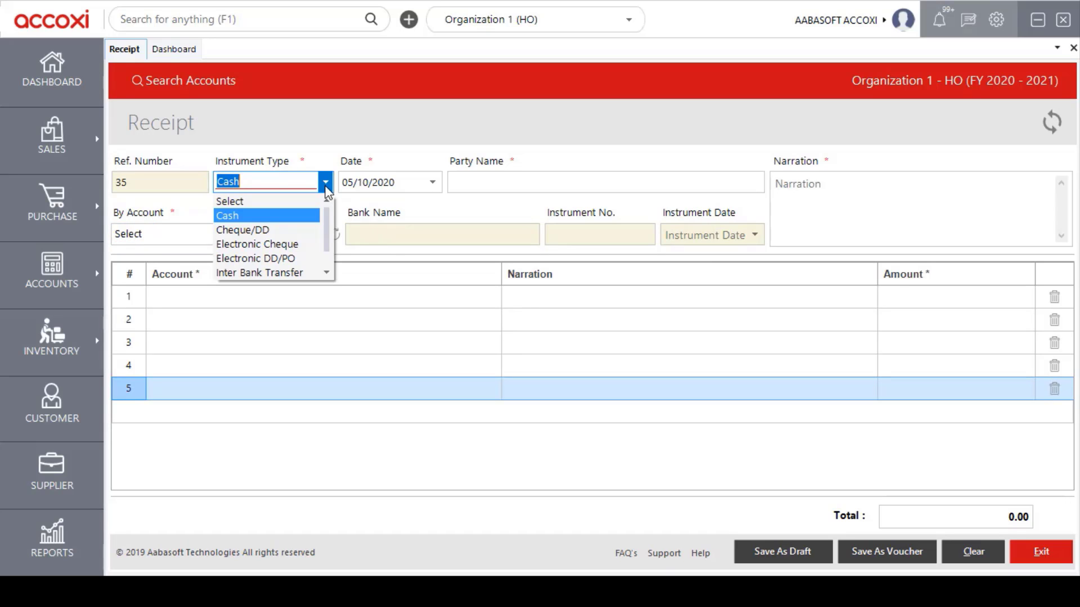
click(326, 188)
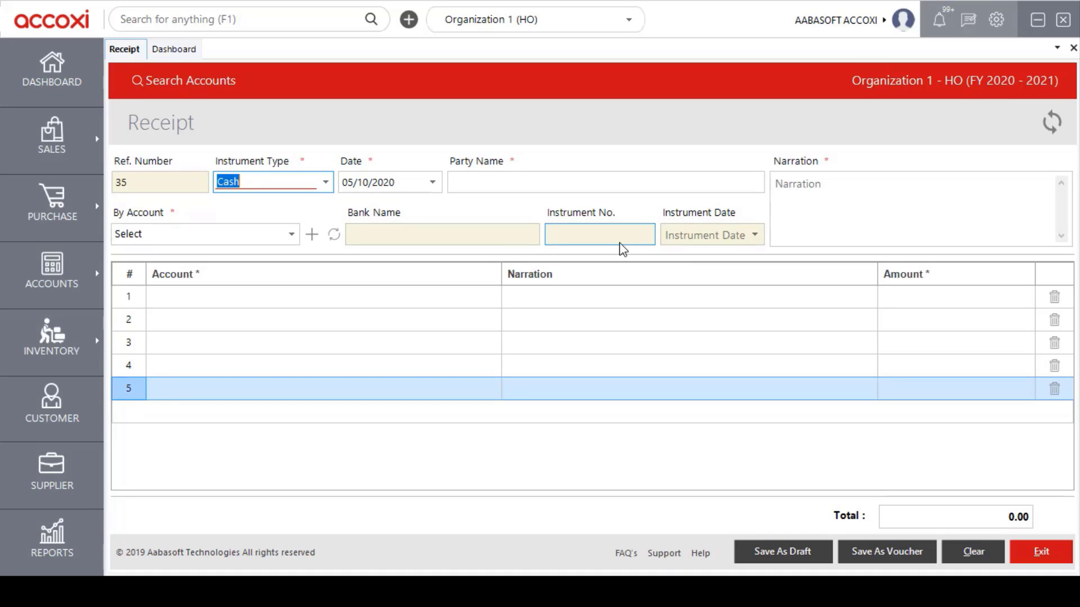
click(325, 182)
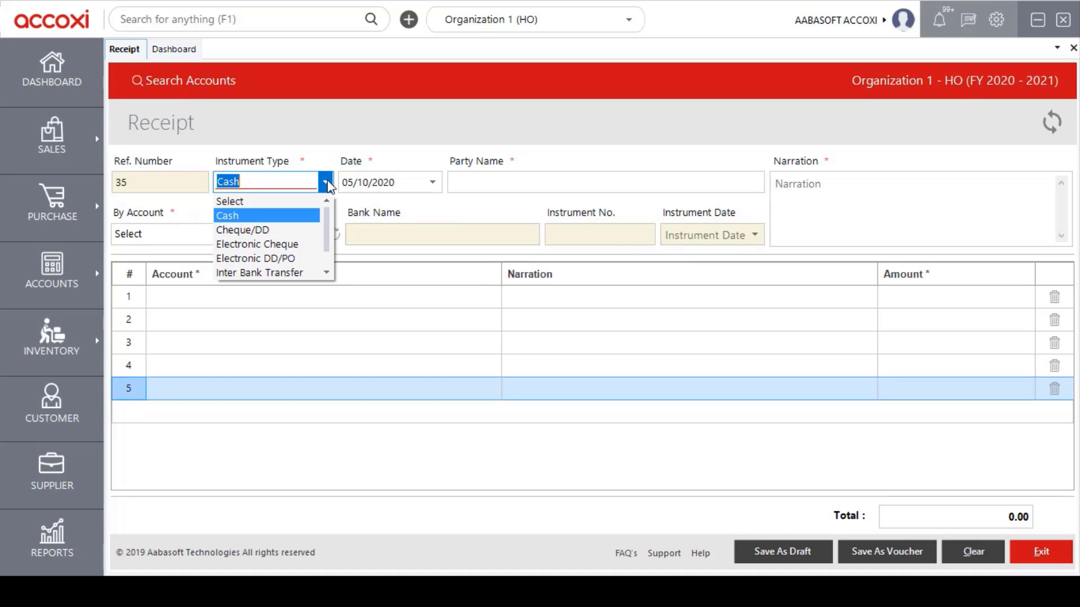
click(267, 231)
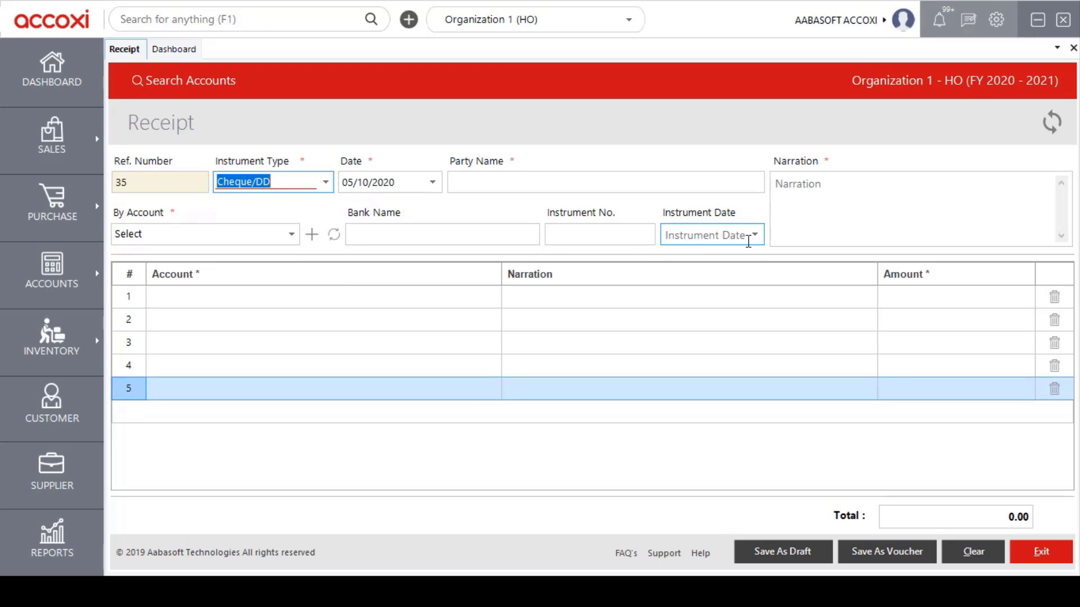
click(324, 183)
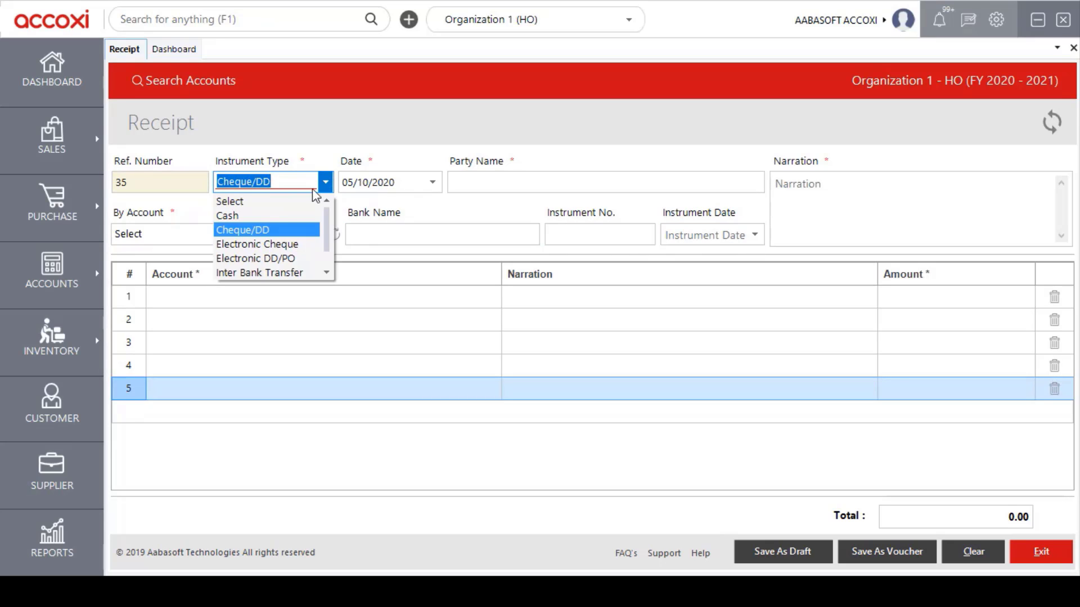
click(276, 215)
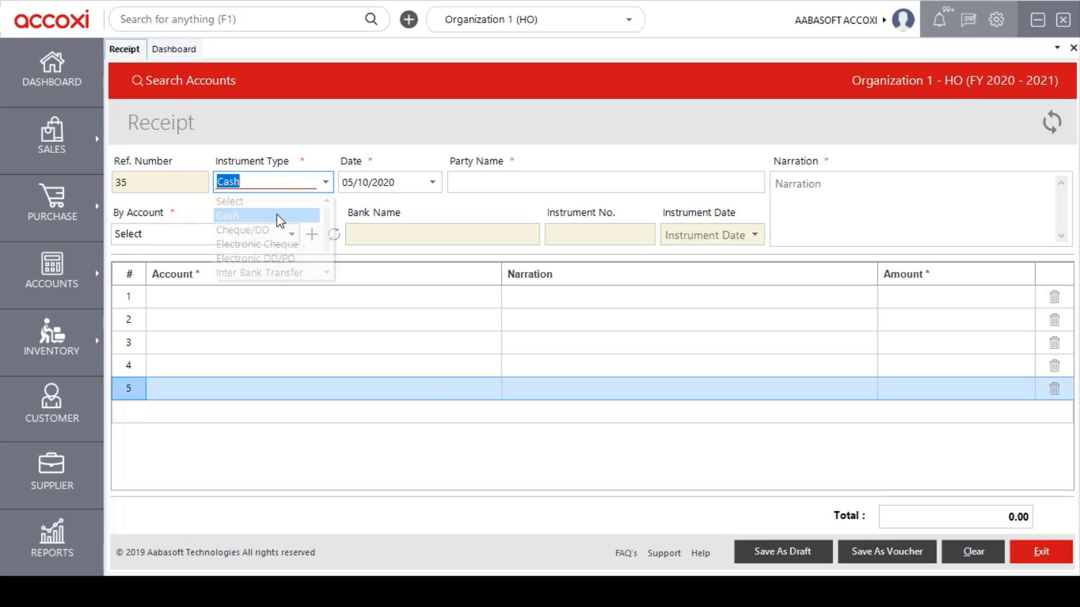
Choose Commission Recieved as the account on the receipt's first line.
click(828, 186)
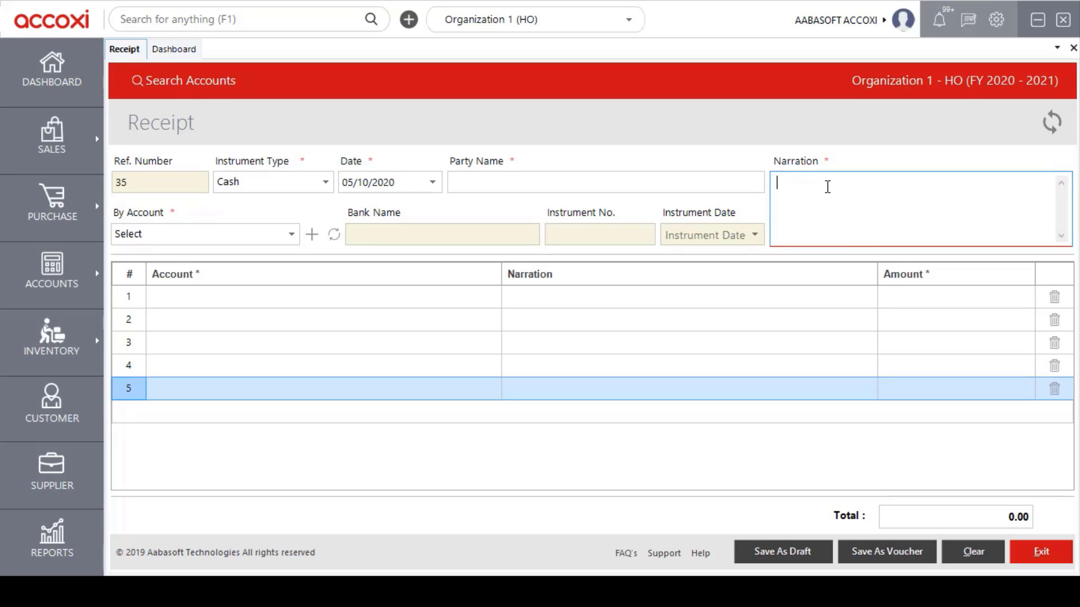
click(320, 304)
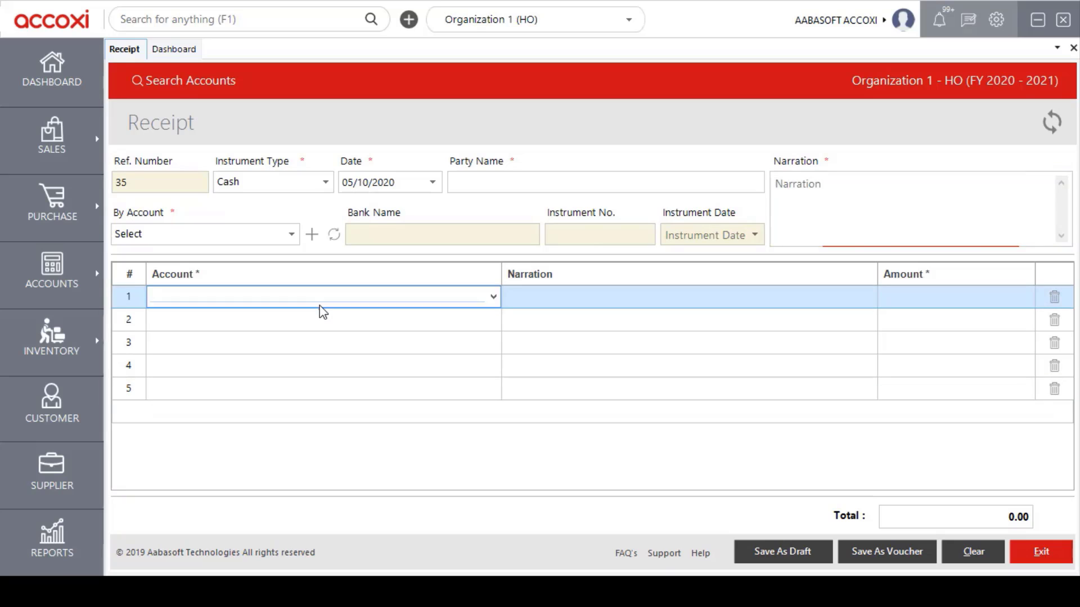
click(496, 306)
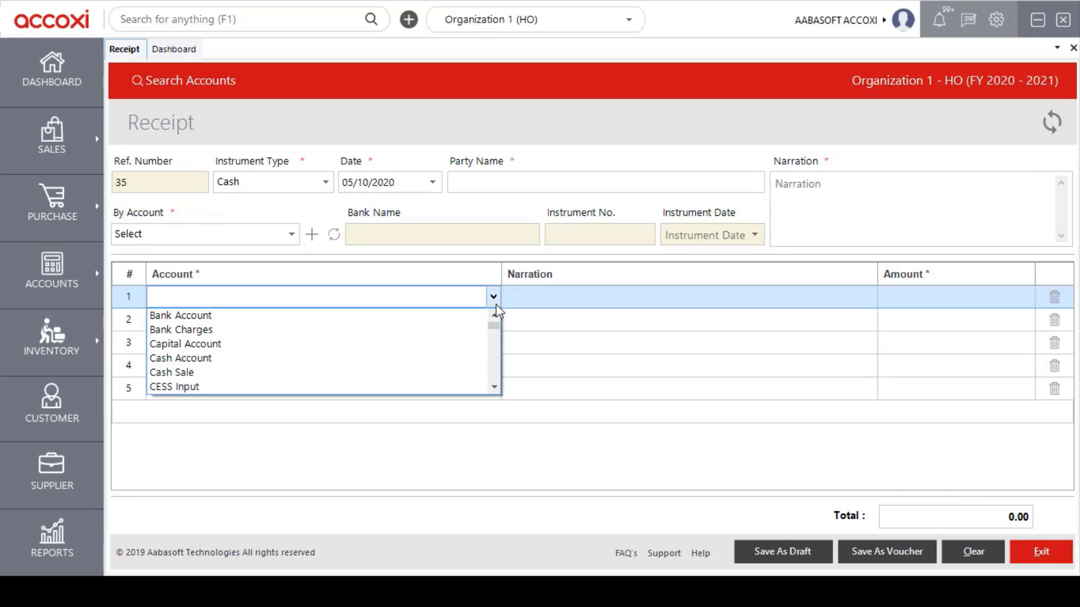
click(422, 297)
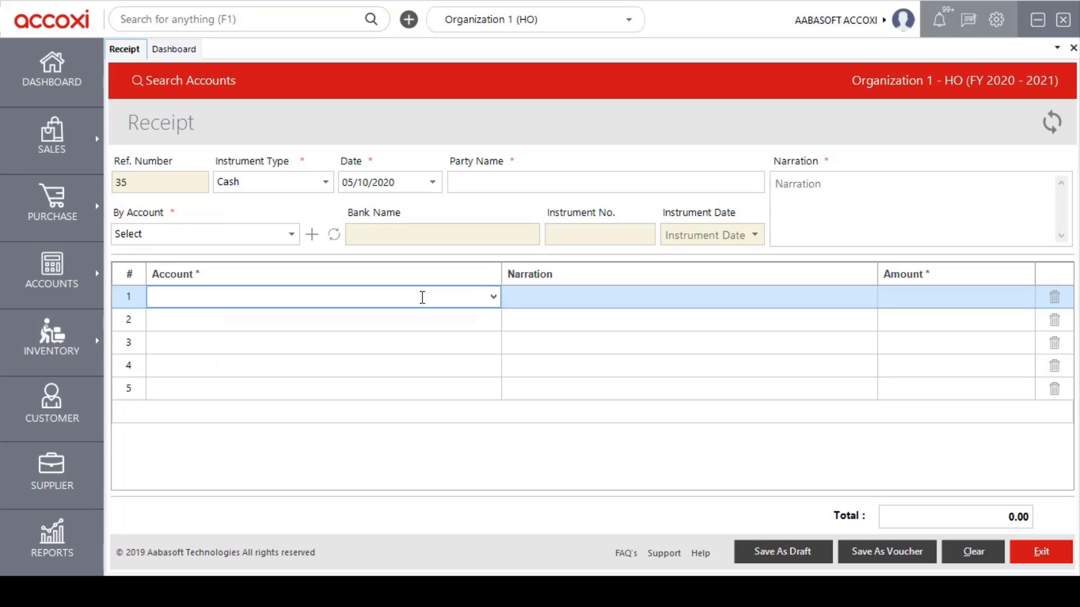
text(Co)
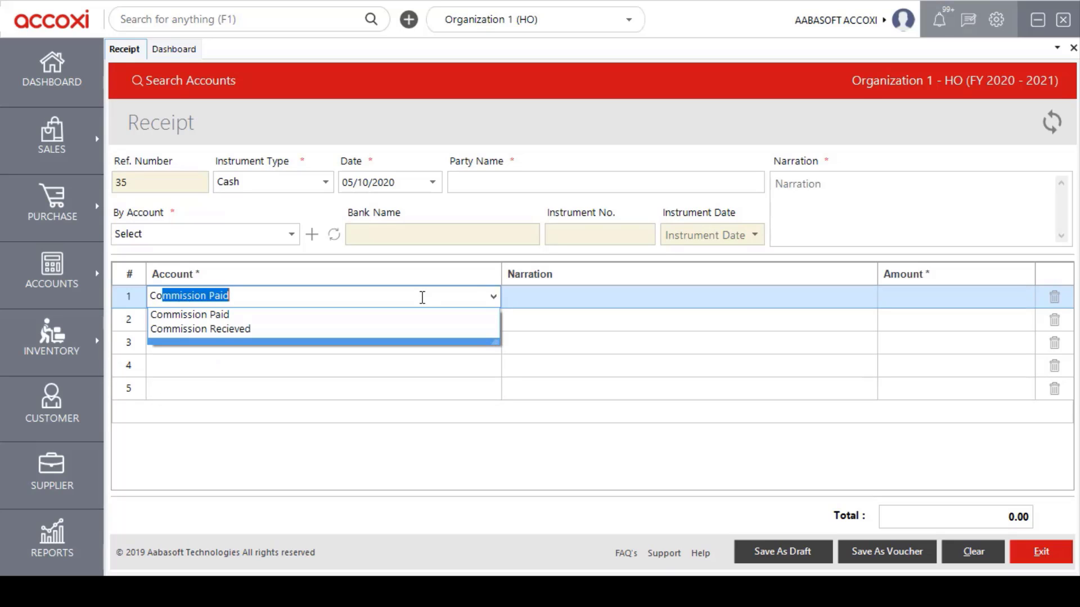
text(m)
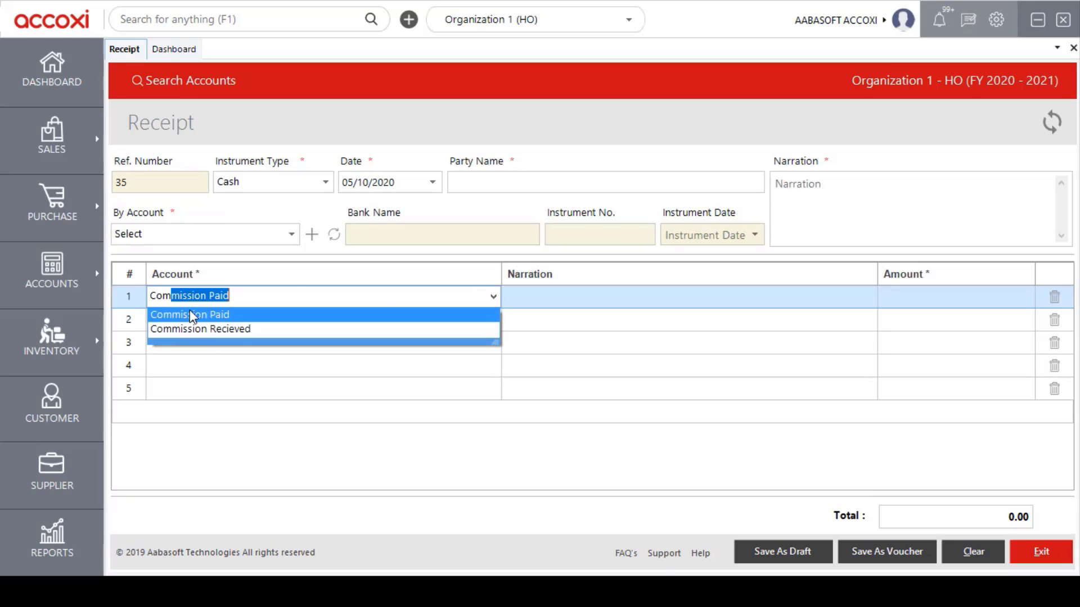
click(200, 329)
Set the Commission Recieved line's amount to 1000 and save the receipt as a voucher.
key(Tab)
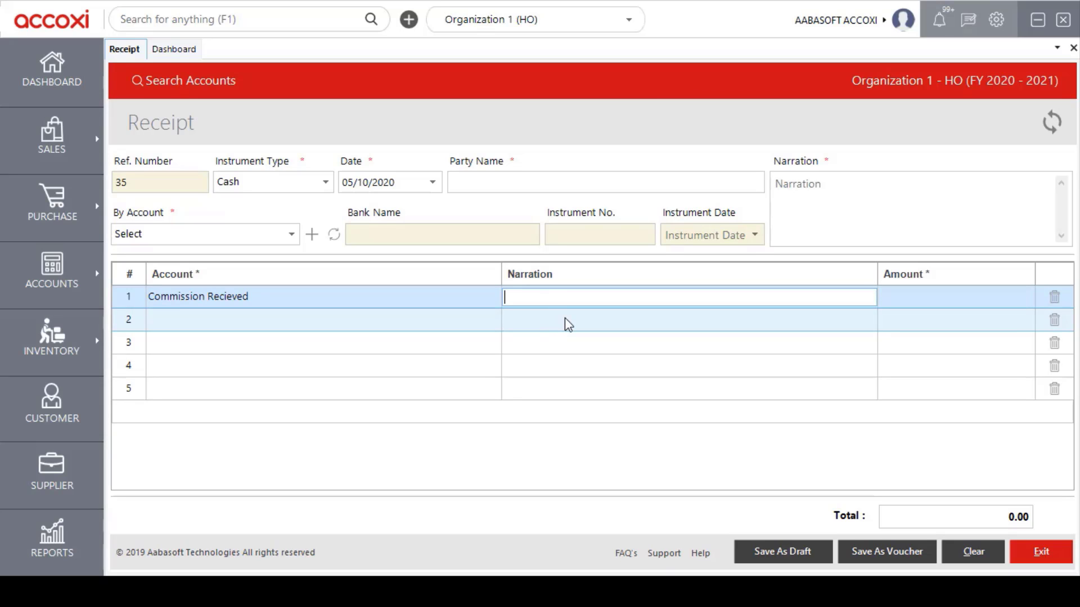
key(Tab)
text(100)
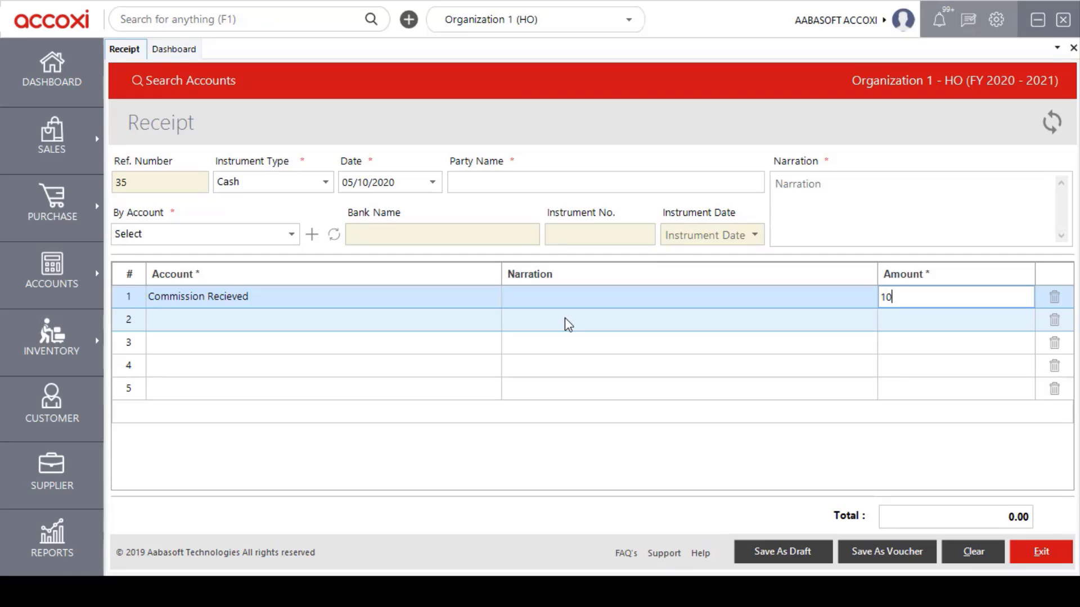
text(0)
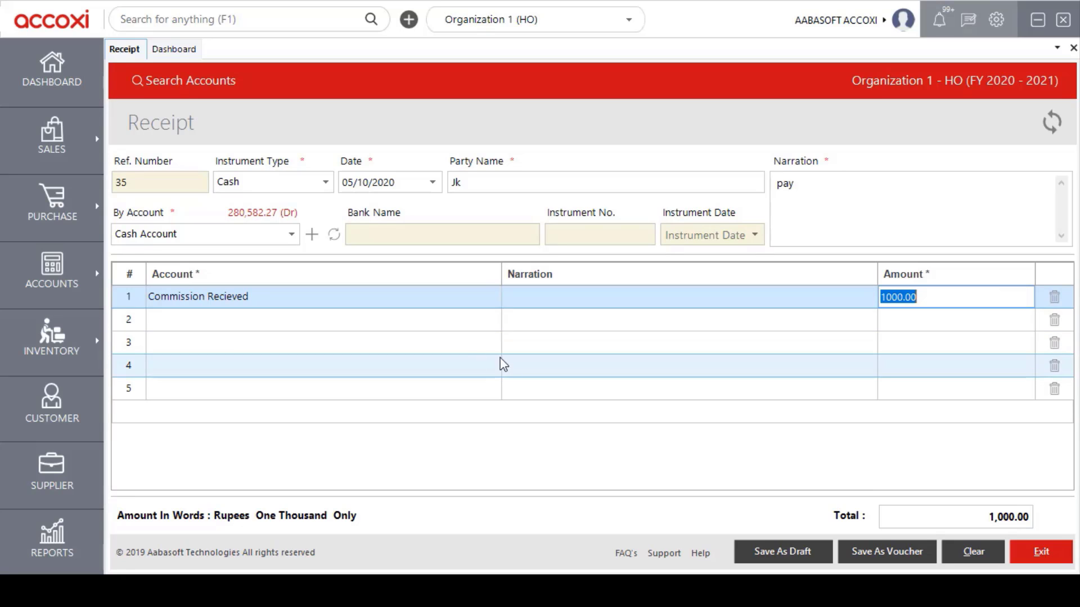
click(437, 326)
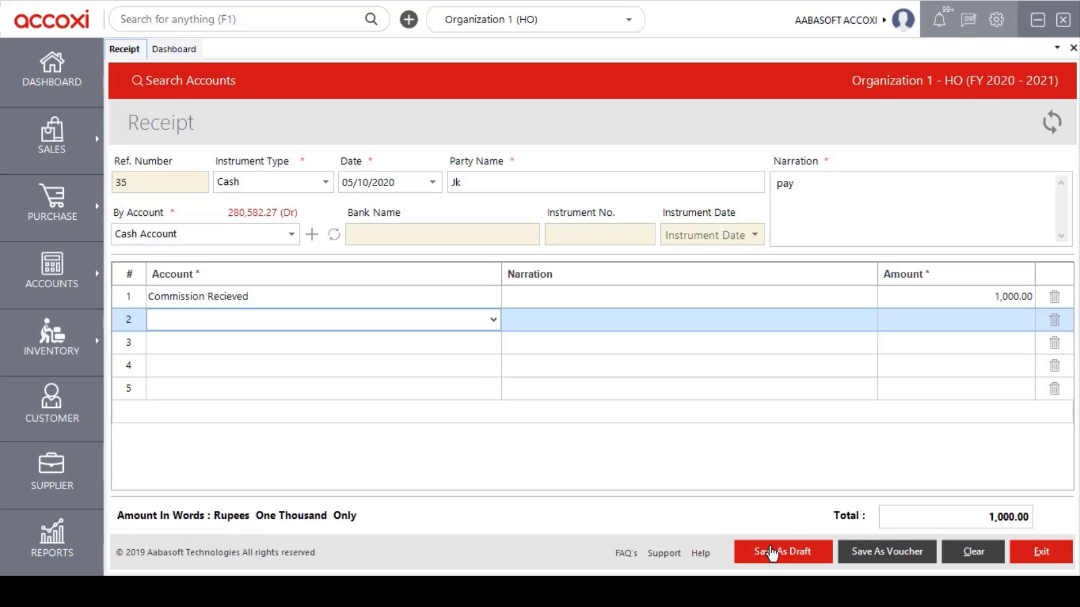
click(878, 553)
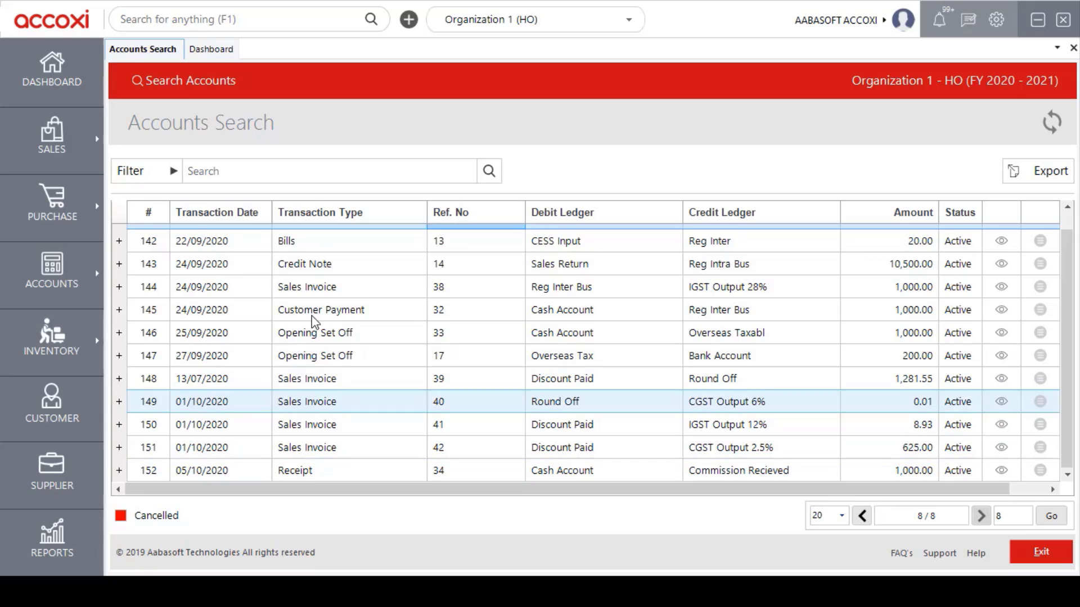
Find the receipt with Ref. No 34 in Accounts Search and examine its ledger breakdown of debit and credit amounts.
click(277, 172)
click(277, 172)
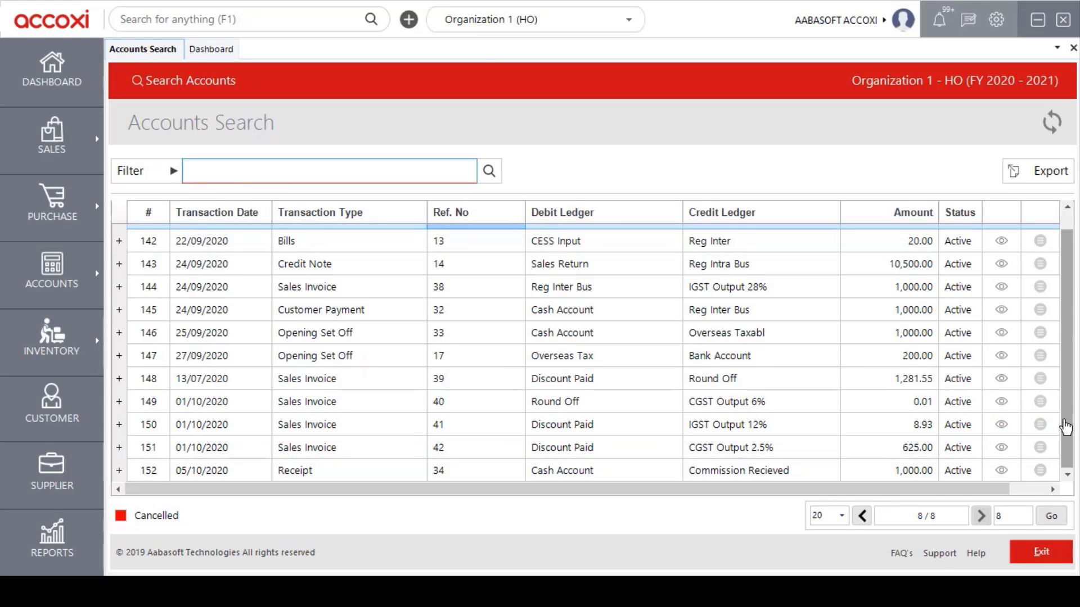
click(1071, 453)
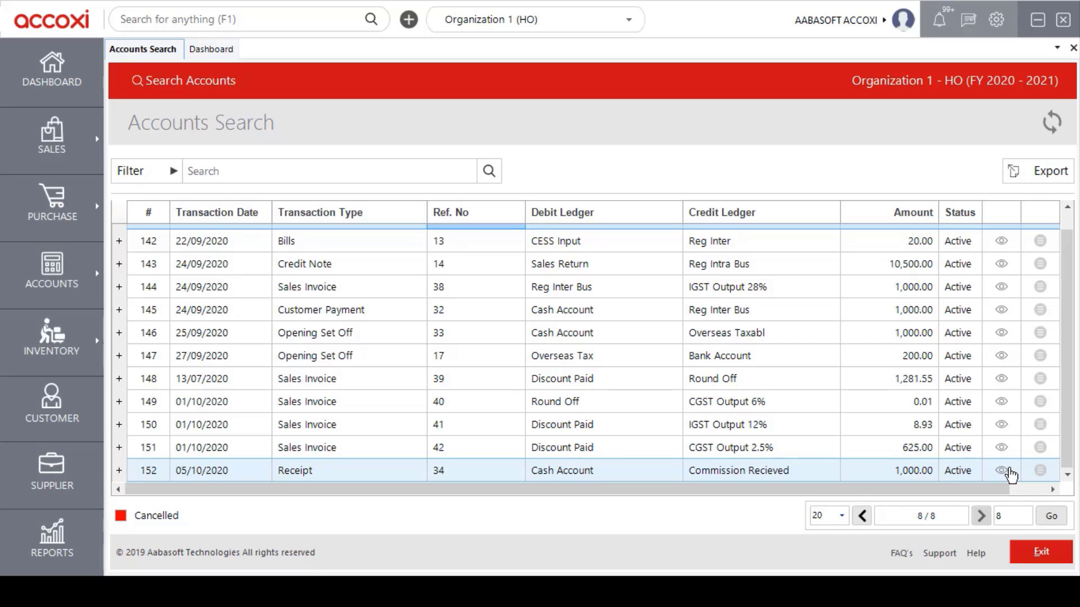
click(1041, 473)
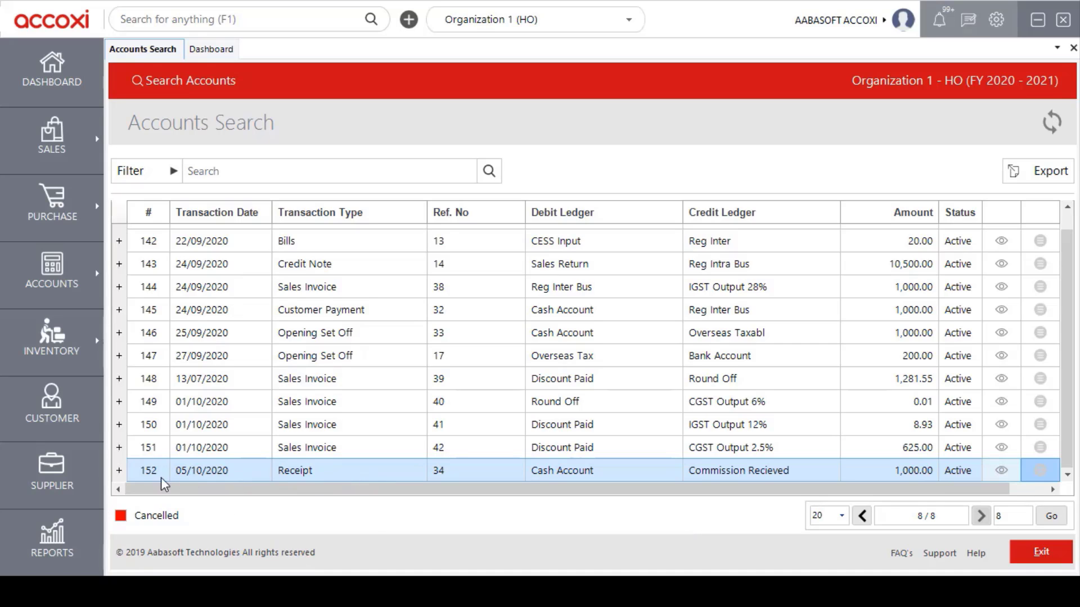
click(119, 471)
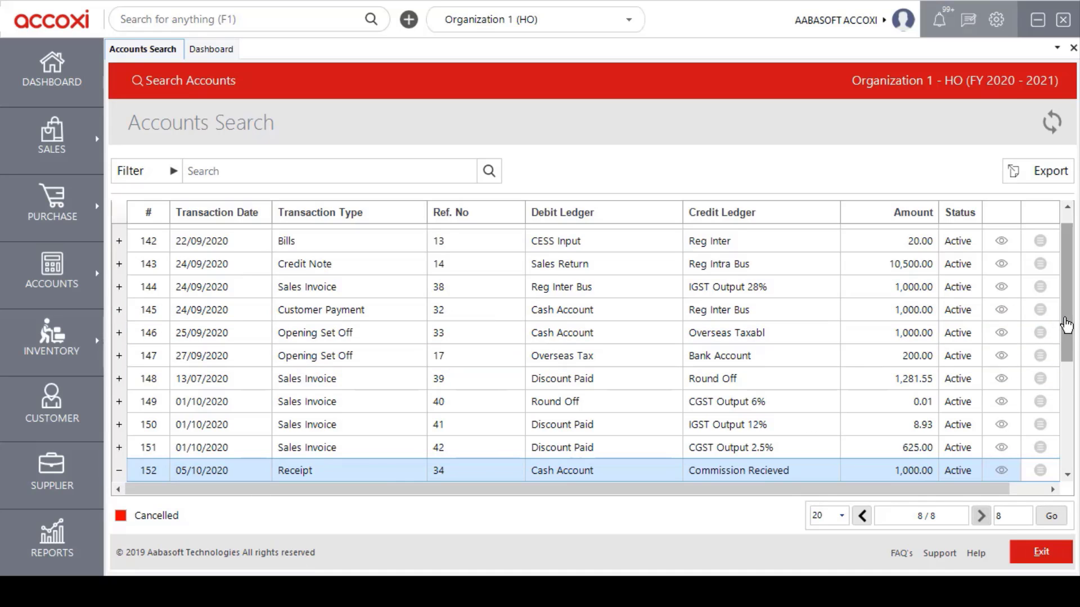
drag(1068, 353, 1063, 425)
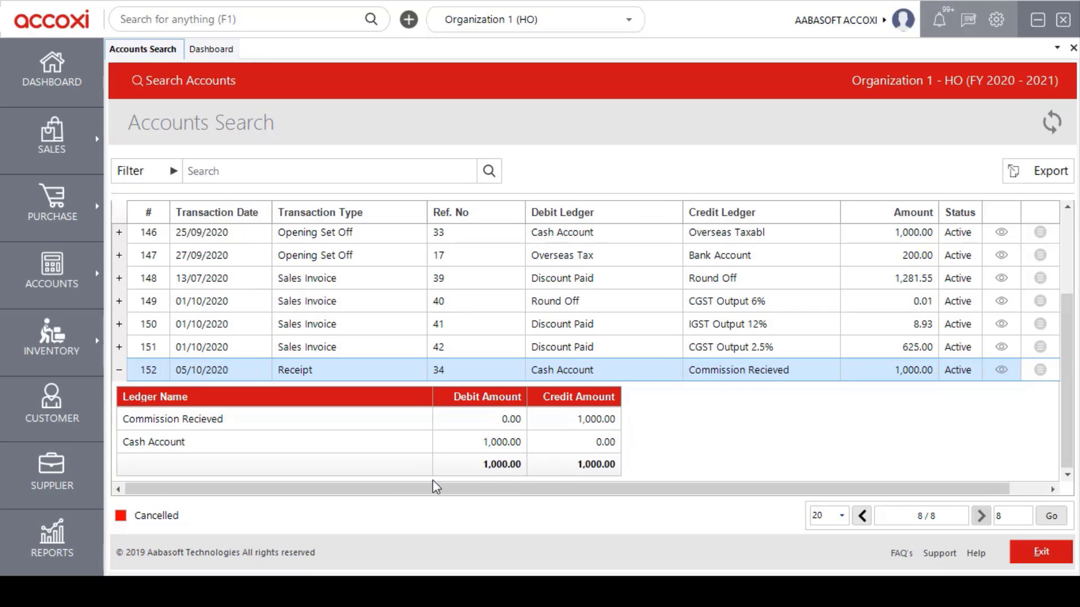
click(119, 372)
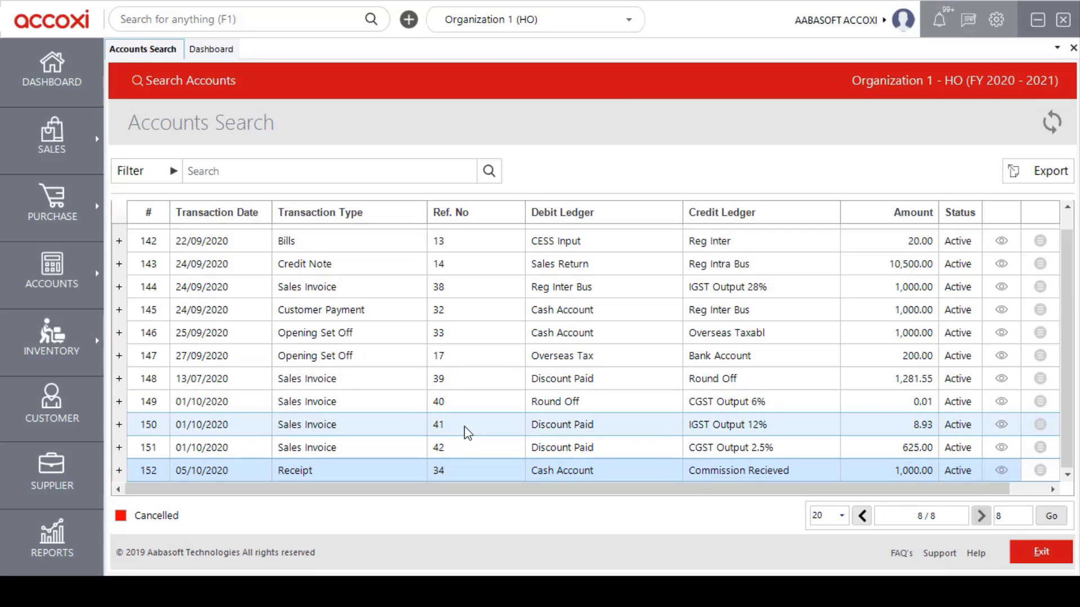